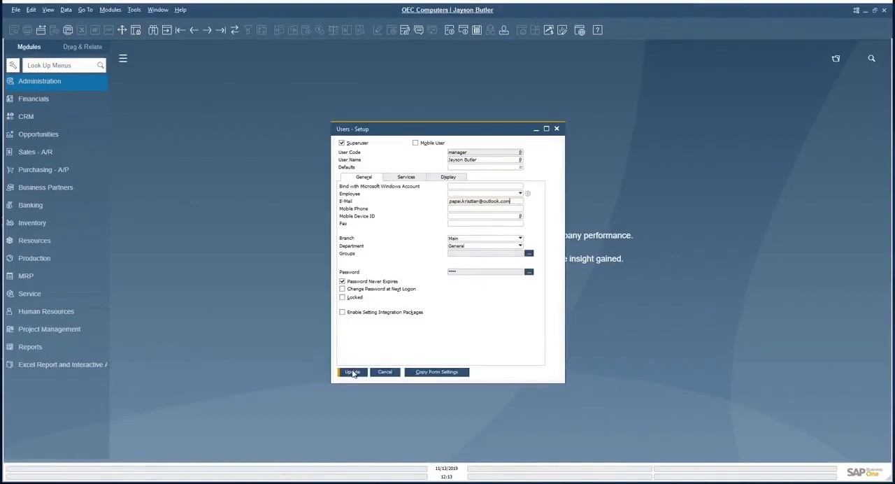
Save the updated e-mail address of the manager user and close the user setup
click(353, 374)
click(353, 374)
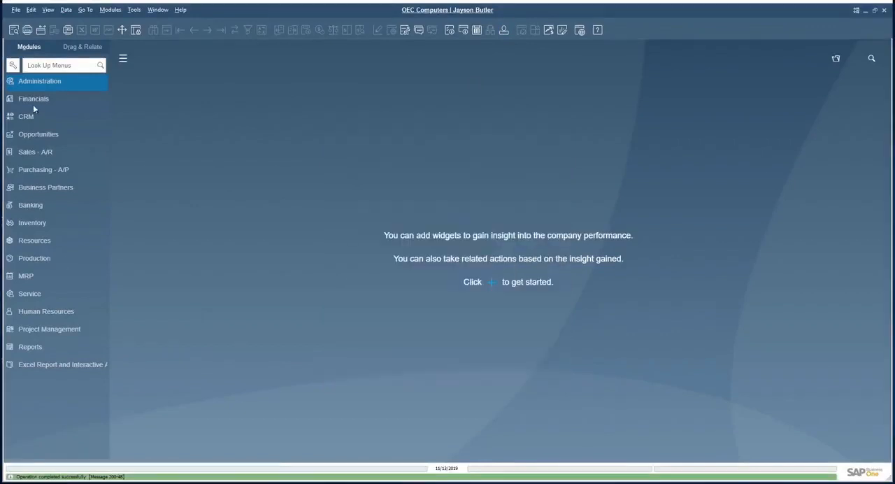
Set OneDrive as the Word and Excel export destination in the path section of the system's General Settings
click(40, 82)
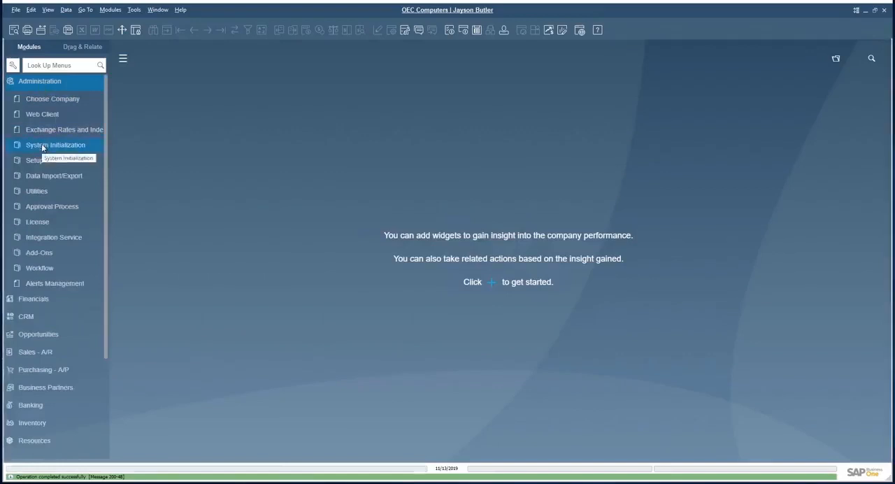
click(41, 160)
click(43, 146)
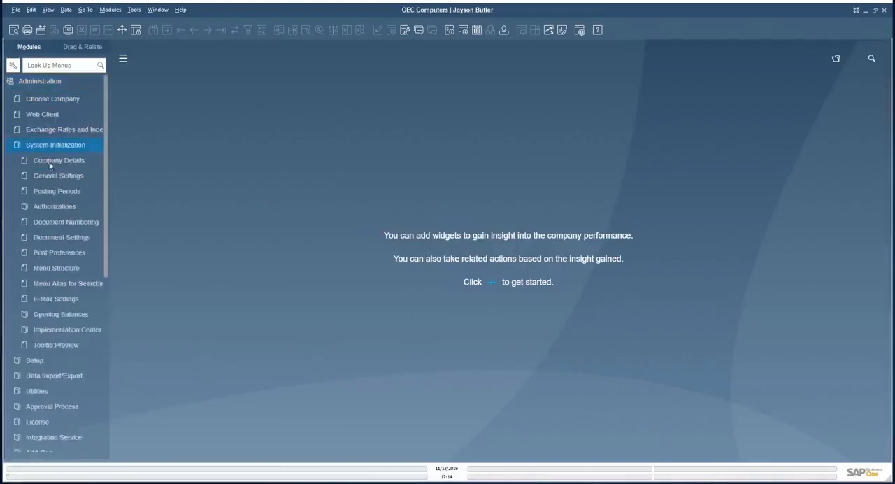
click(50, 175)
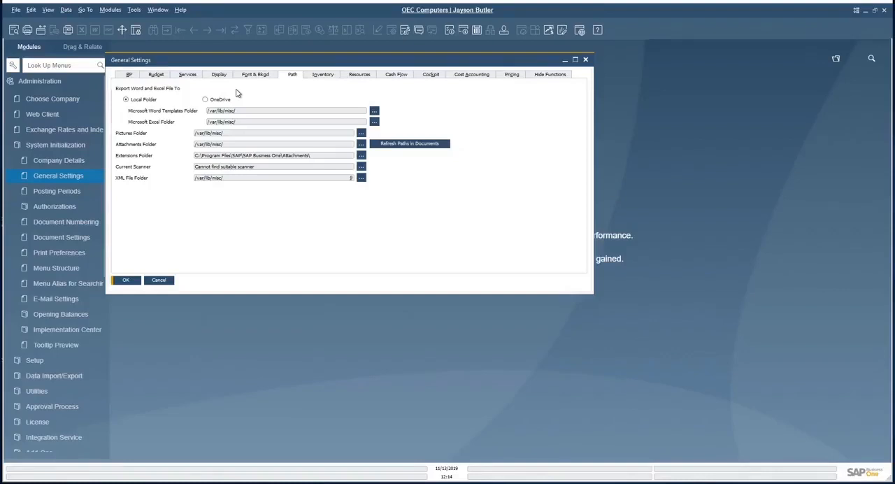
click(220, 99)
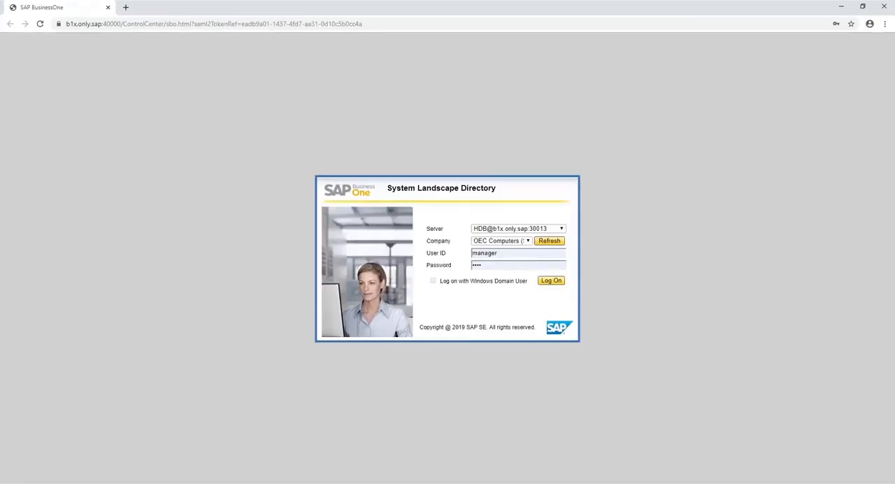
Log on to the OEC Computers company in the browser and open the Office 365 Application Settings for editing
click(550, 280)
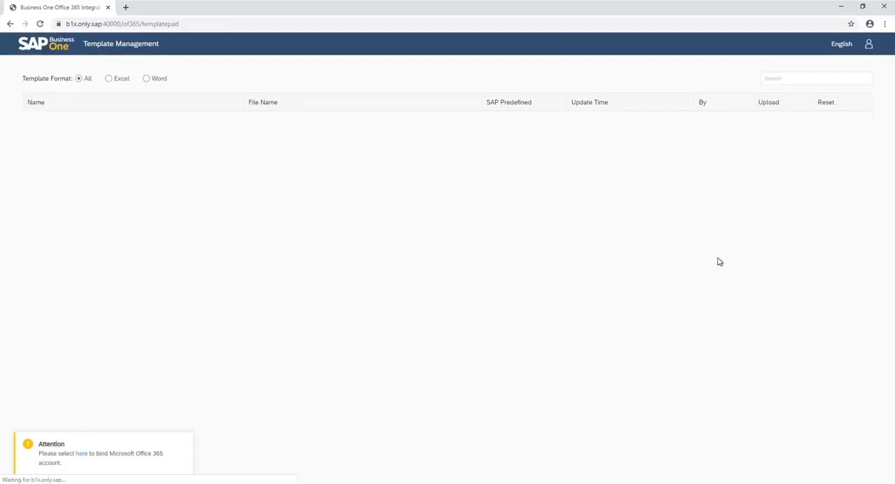
click(861, 45)
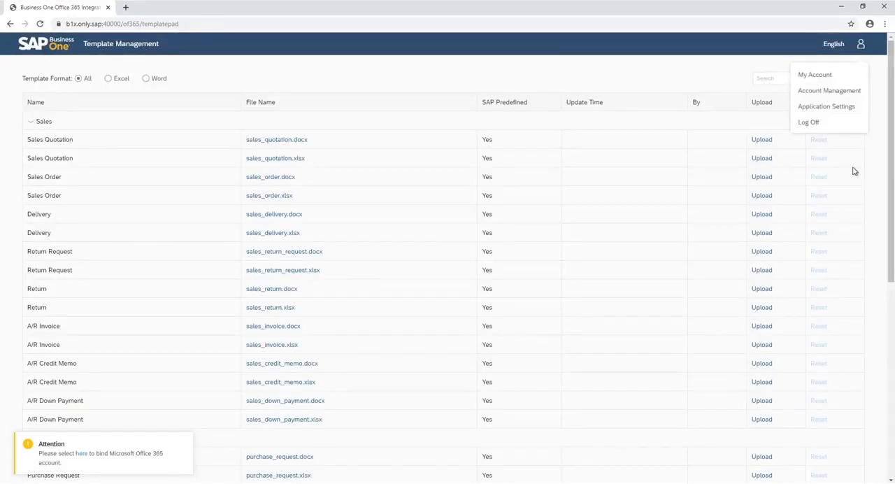
click(842, 106)
click(878, 473)
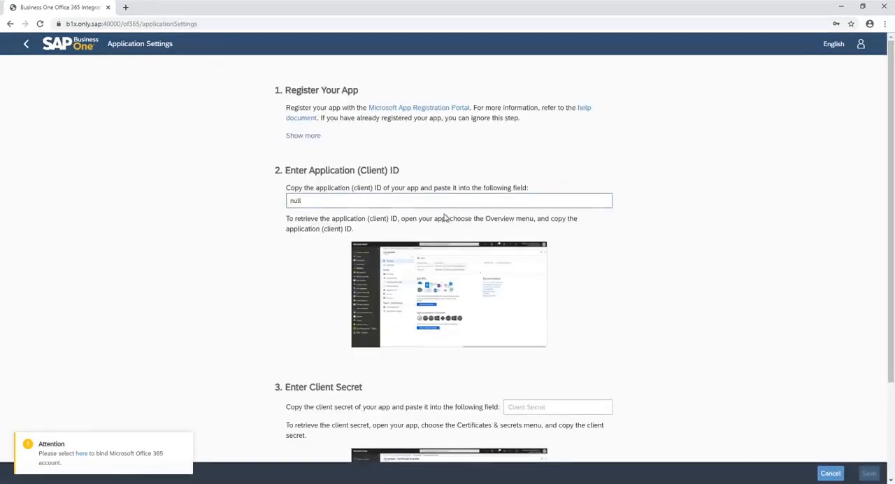
Open the Microsoft App Registration Portal and sign in with the existing Microsoft account
click(400, 108)
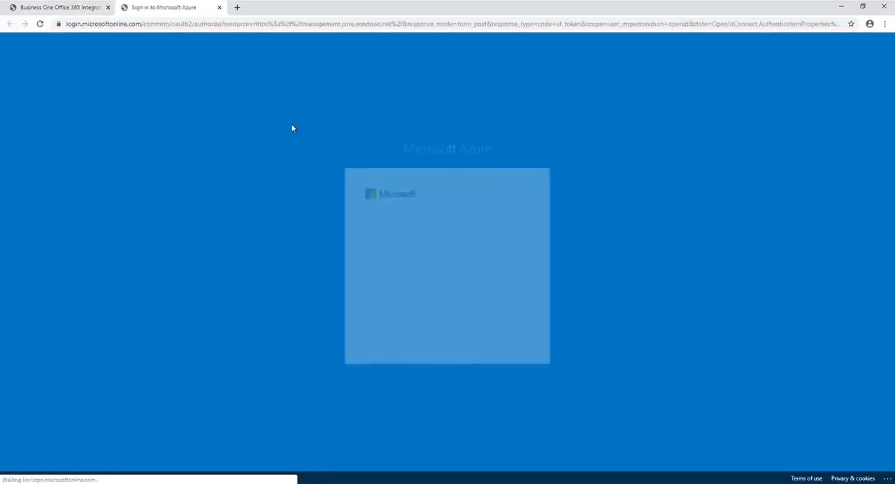
click(406, 264)
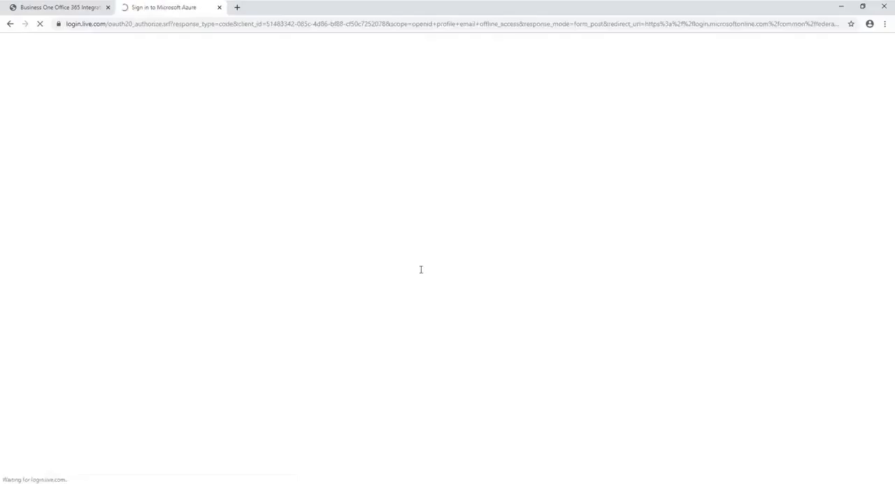
click(493, 322)
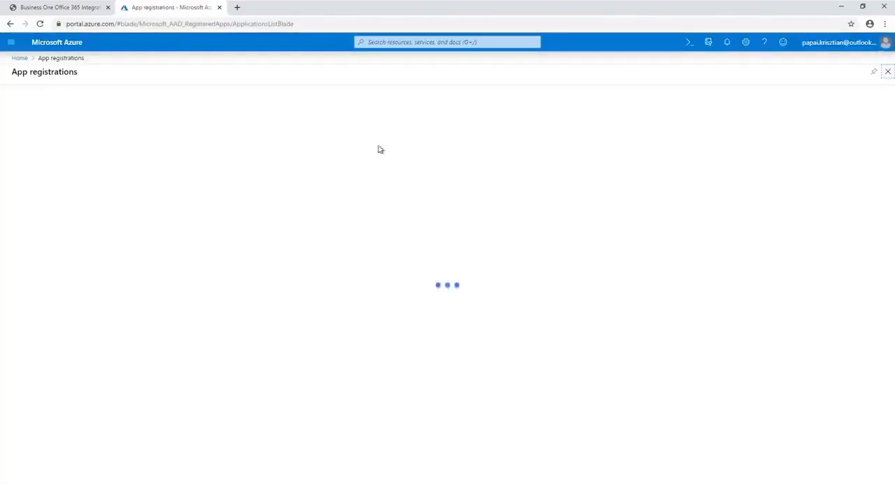
click(439, 143)
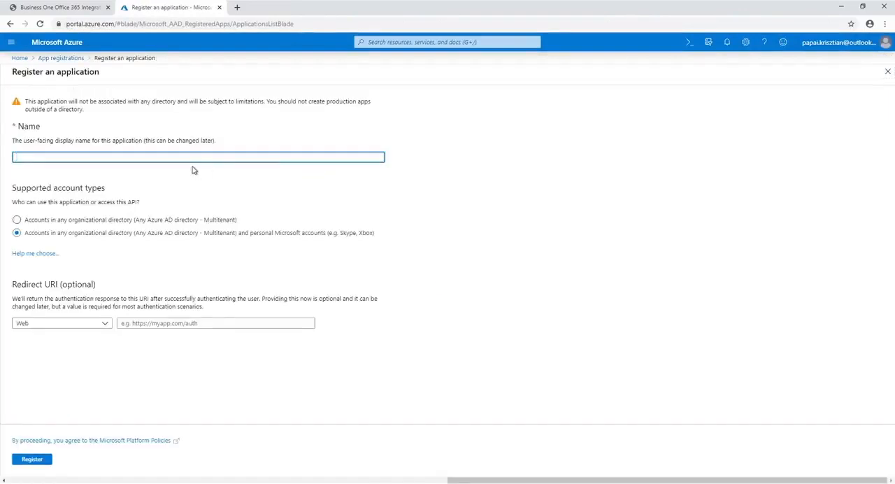
text(SAP Business )
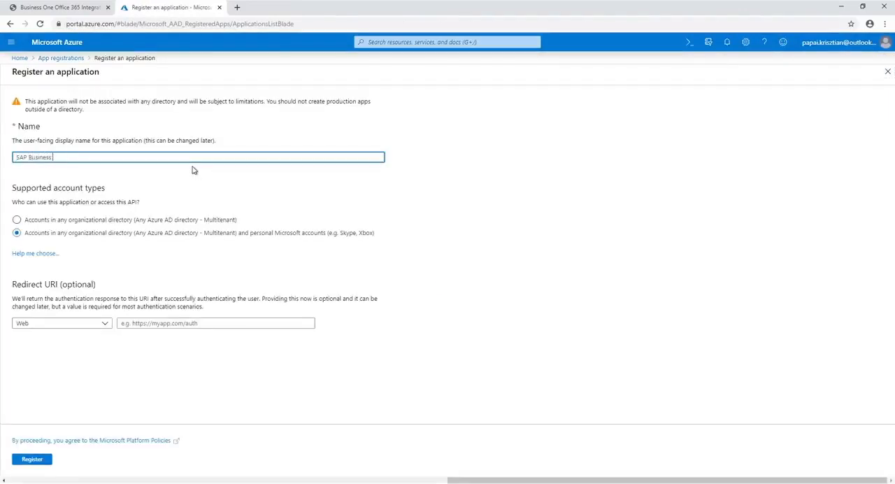
text(One)
click(176, 323)
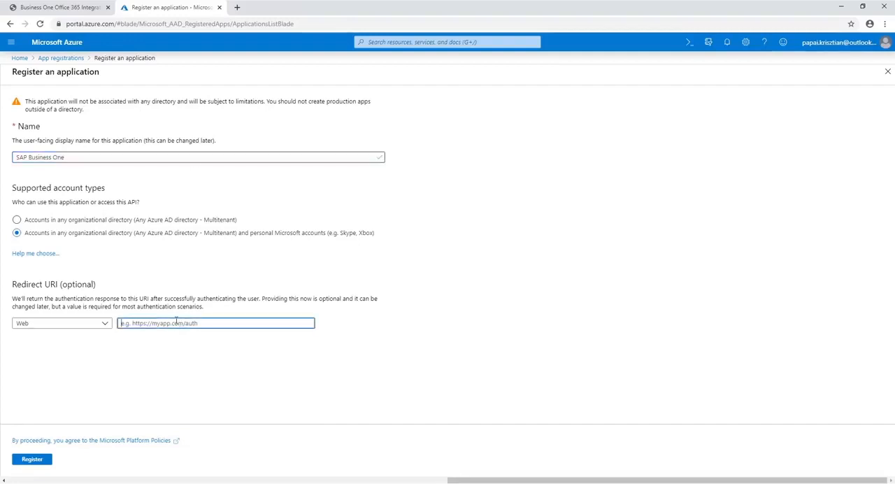
text(https://b1x.only.sap:40000/of365/authorize.html)
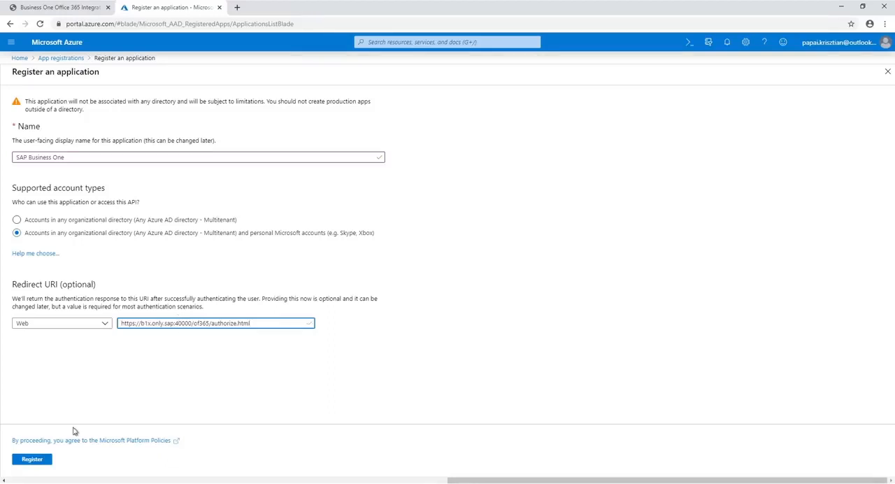
click(32, 459)
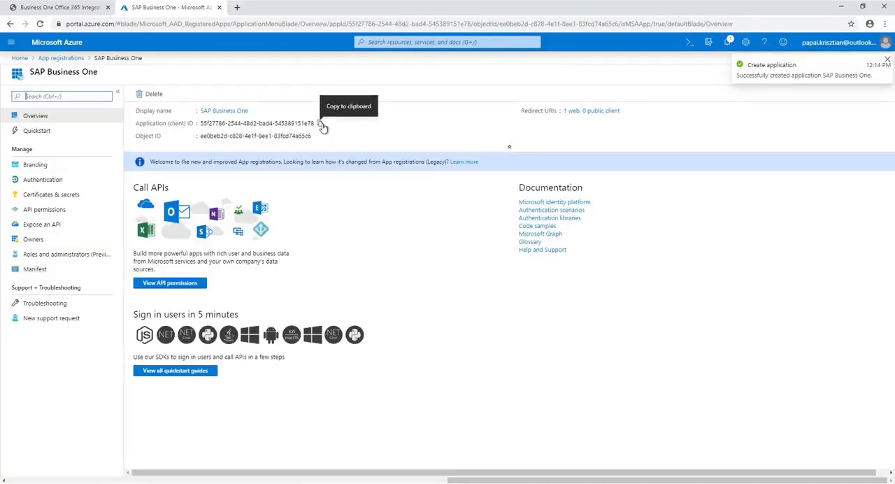
Copy the registered app's application (client) ID into the matching field of the SAP Business One Application Settings, replacing the null entry
click(321, 125)
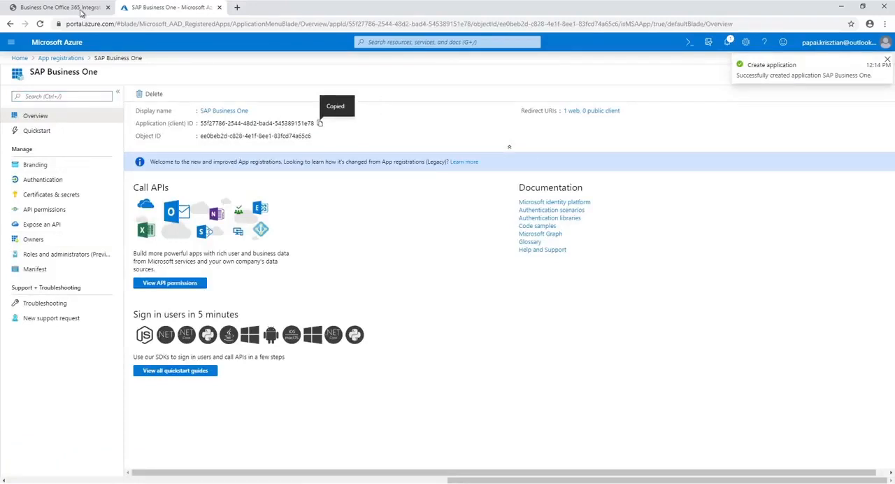
key(ctrl+shift+Tab)
drag(446, 201, 207, 203)
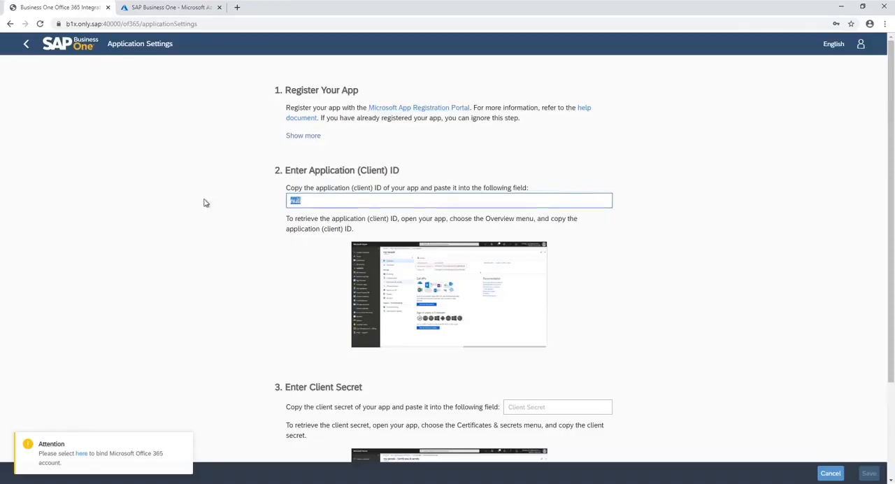
key(ctrl+v)
Add a client secret with the description "secret" and a one-year expiry to the SAP Business One app in Azure
click(180, 8)
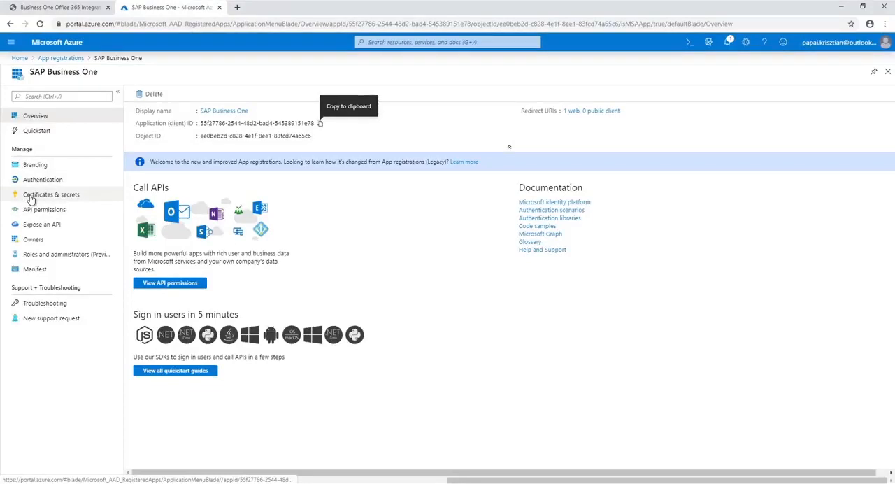
click(31, 200)
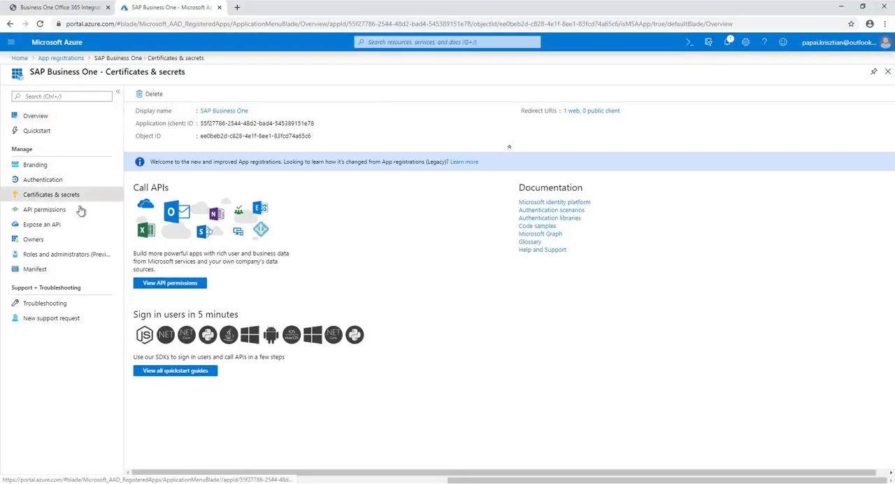
click(171, 263)
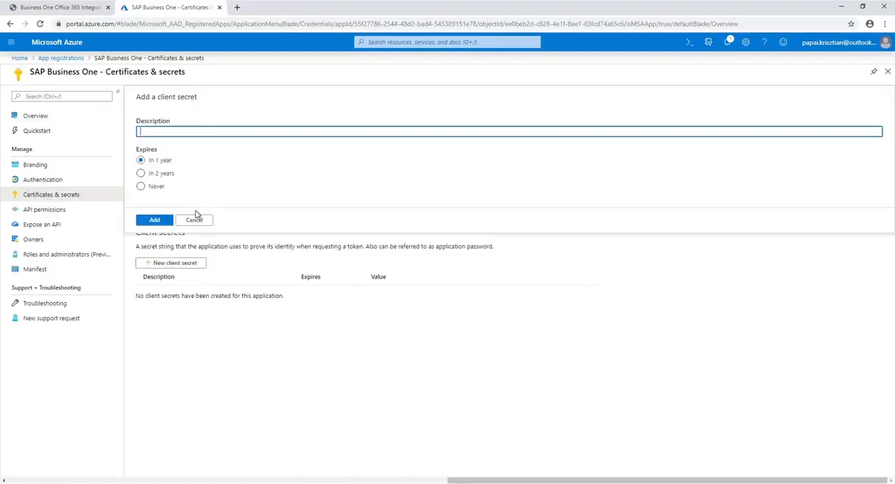
text(secret)
click(158, 221)
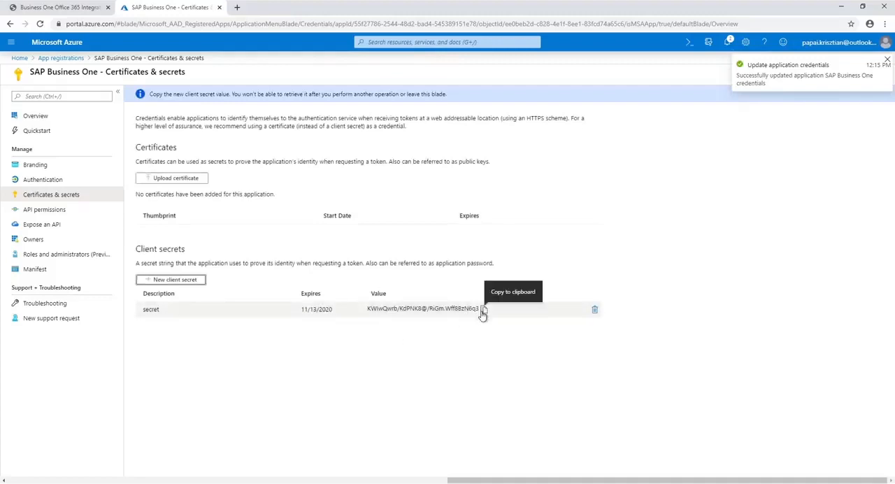
Copy the new client secret value into the Client Secret field of the SAP Business One Application Settings and save the settings
click(484, 308)
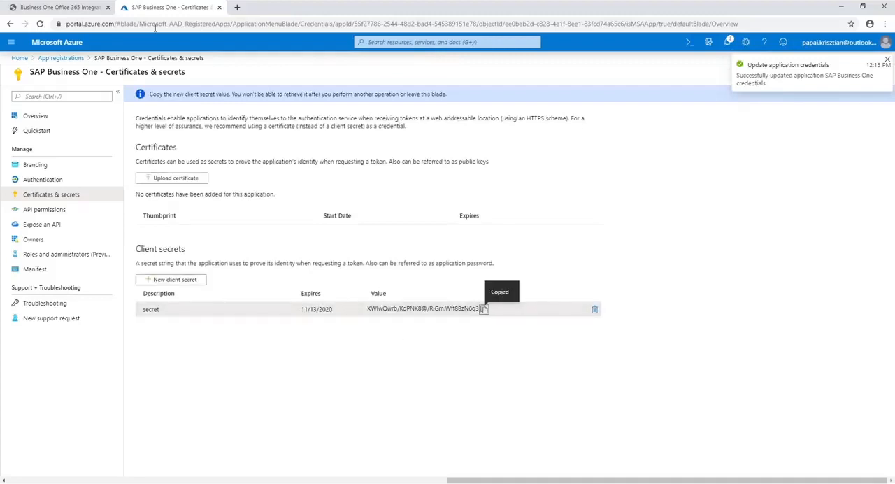
click(84, 7)
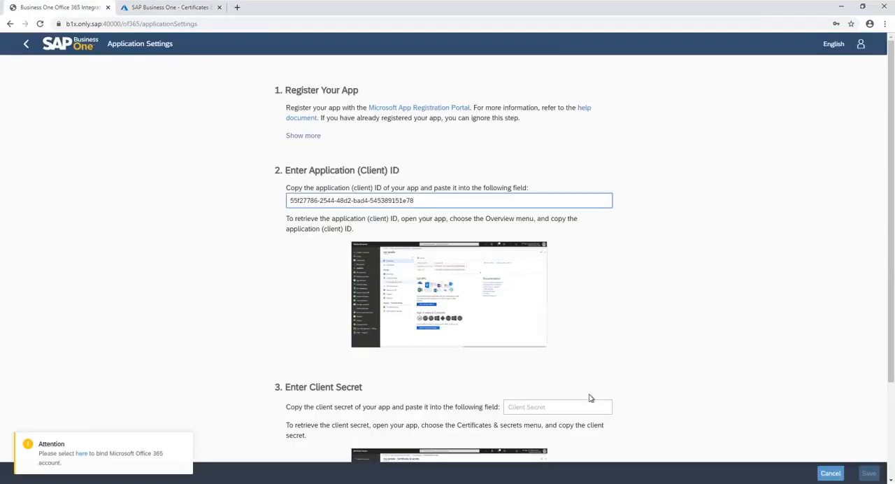
scroll(591, 398, down, 1)
click(560, 361)
key(ctrl+v)
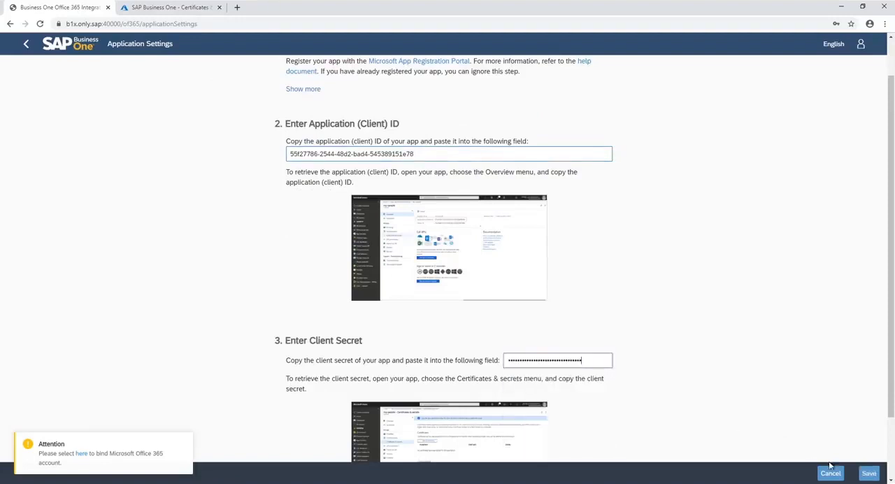
click(868, 474)
click(501, 288)
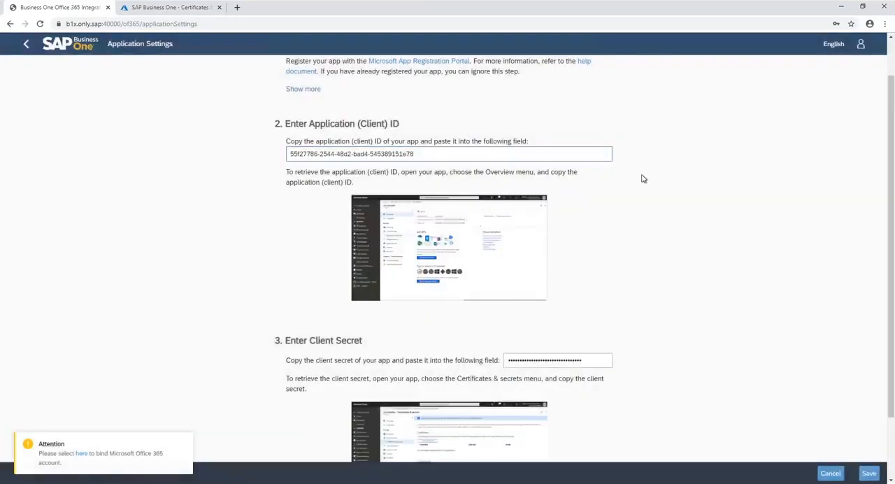
click(544, 290)
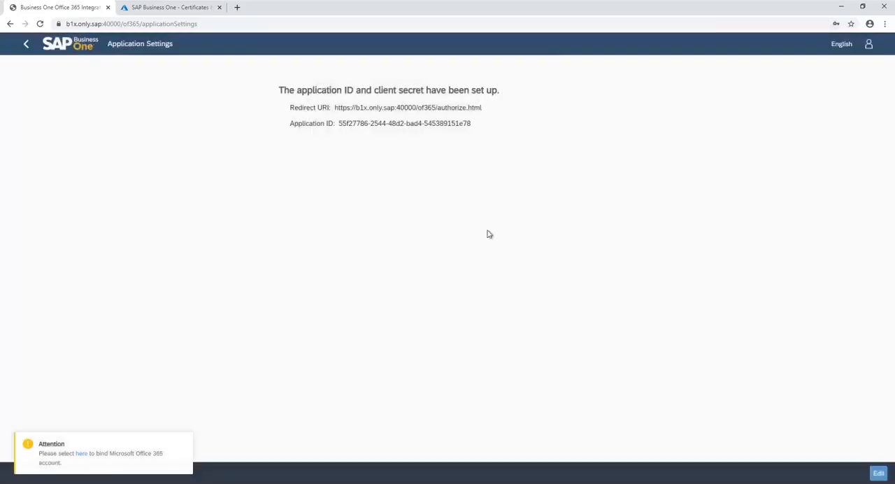
Enable access tokens and ID tokens for implicit grant in the Azure app's authentication settings and save them
click(193, 7)
click(44, 180)
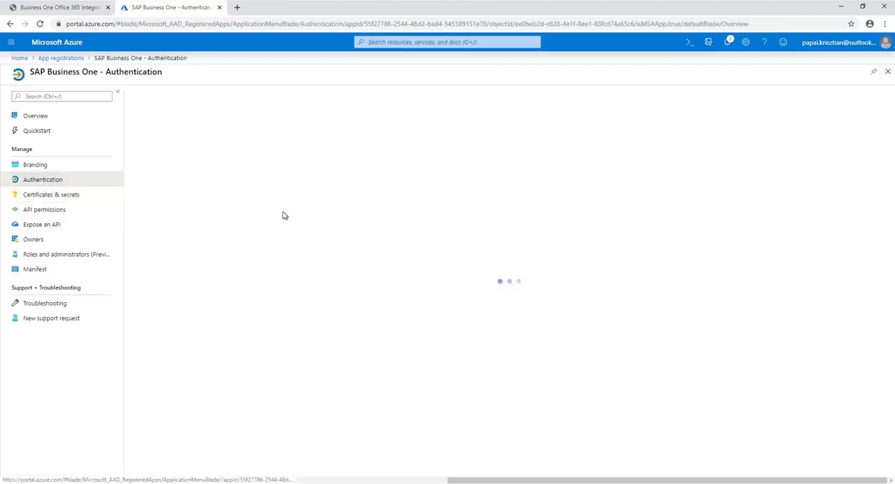
scroll(210, 260, down, 2)
click(176, 287)
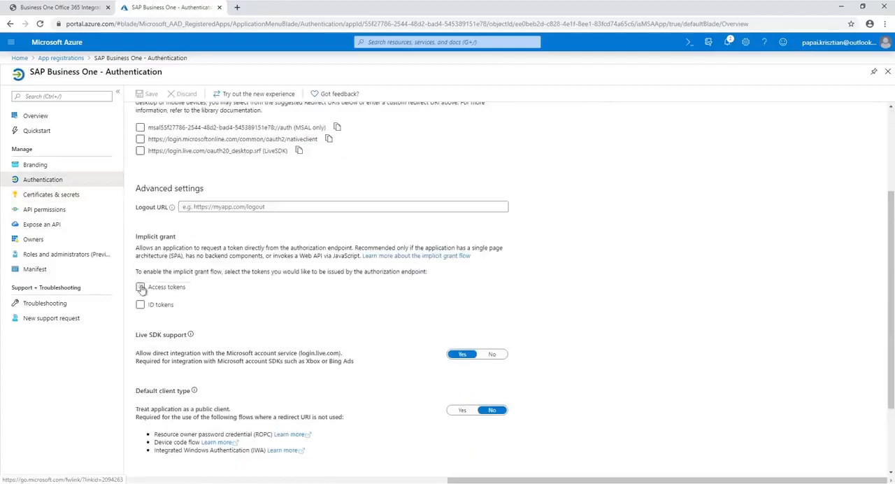
click(175, 305)
scroll(327, 303, down, 2)
scroll(327, 280, up, 4)
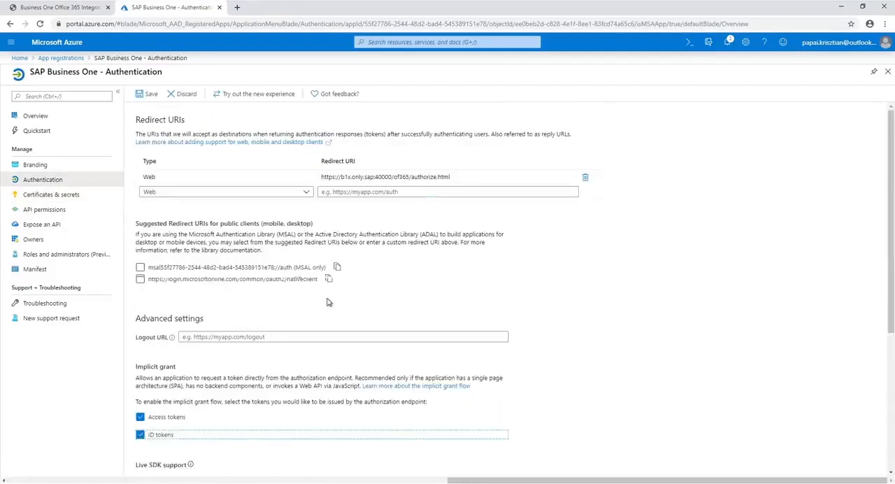
click(142, 100)
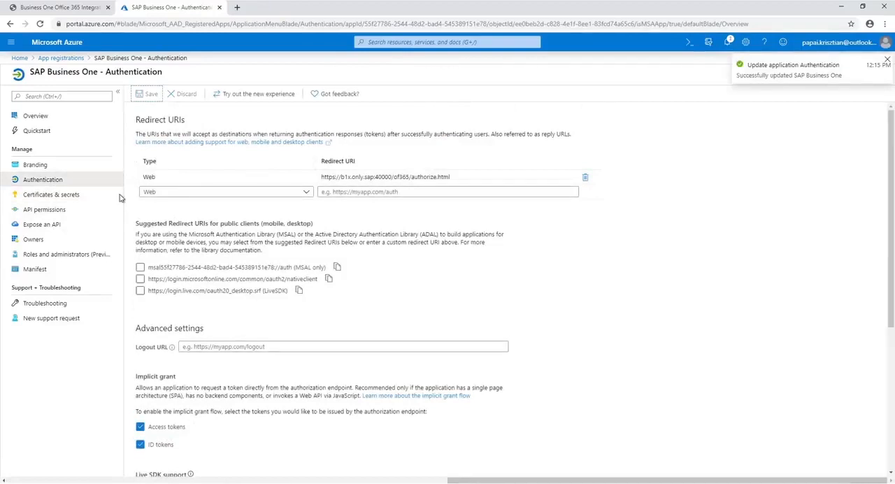
Start a Microsoft Graph delegated permissions request for the Azure app and select the openid and profile permissions
click(66, 210)
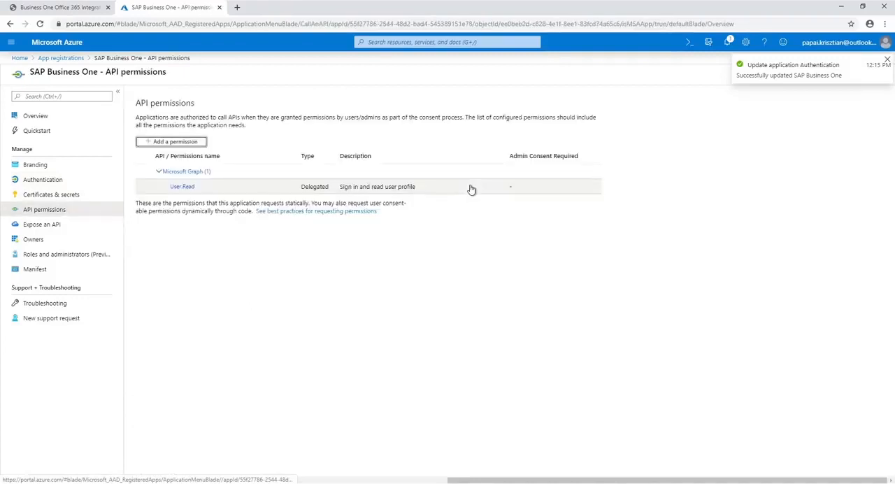
click(174, 141)
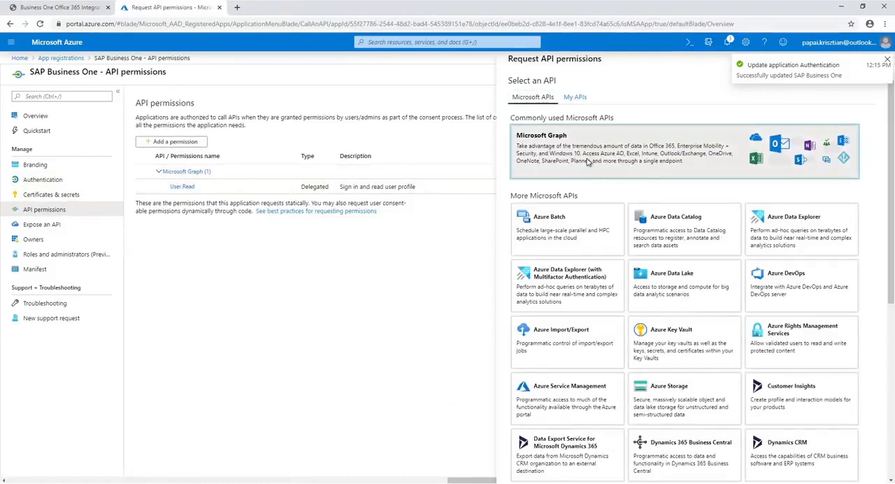
click(588, 161)
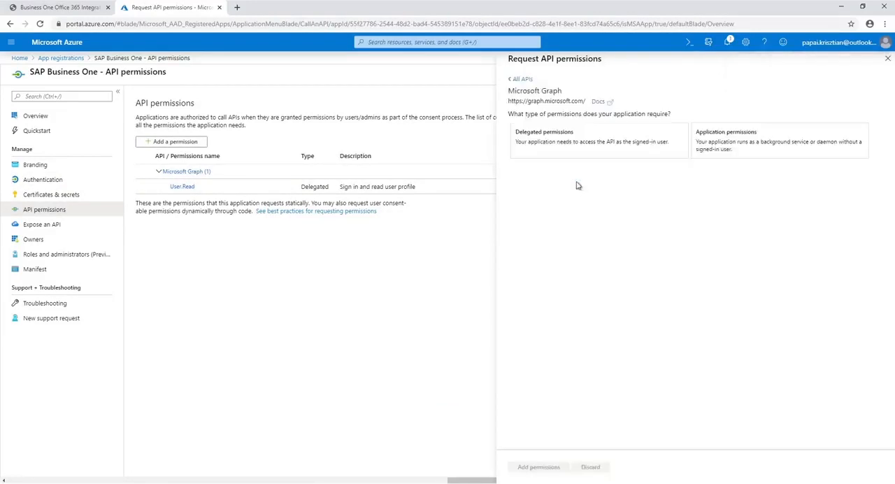
click(564, 155)
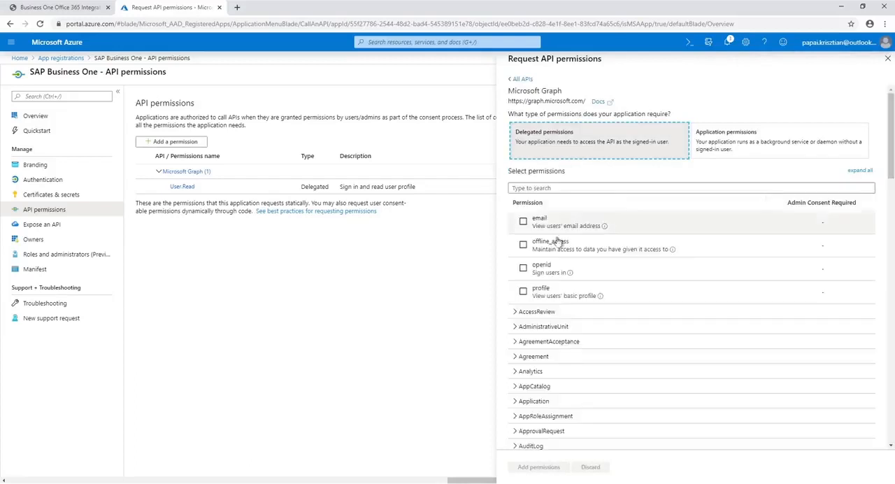
click(523, 268)
click(523, 291)
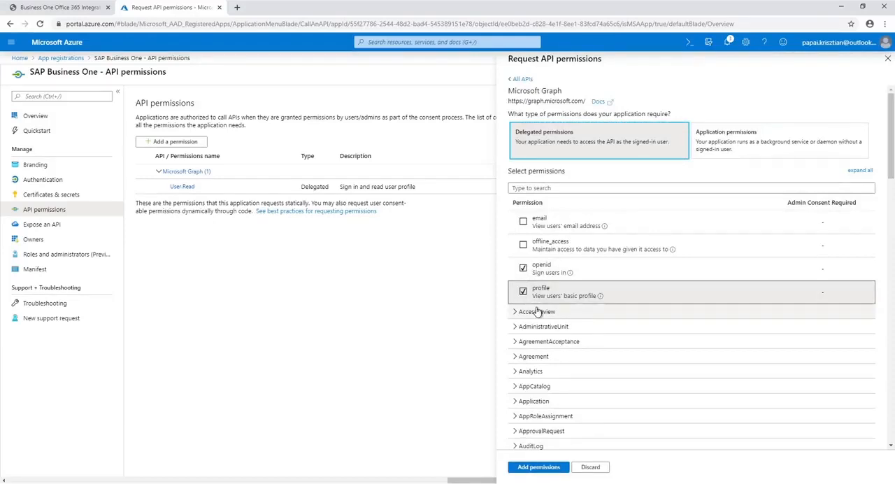
Select all seven Files permissions, from Files.Read to Files.ReadWrite.Selected, and add the chosen permissions to the app
scroll(537, 312, down, 6)
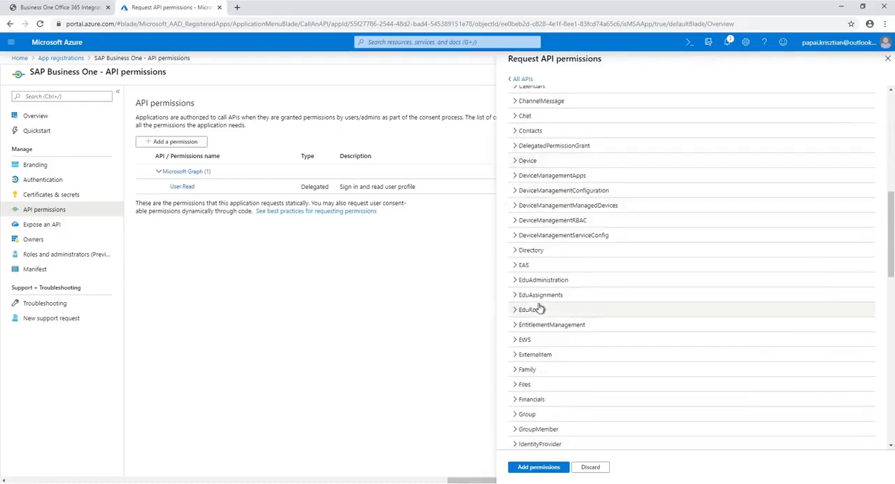
scroll(528, 301, down, 3)
click(518, 292)
scroll(535, 286, down, 4)
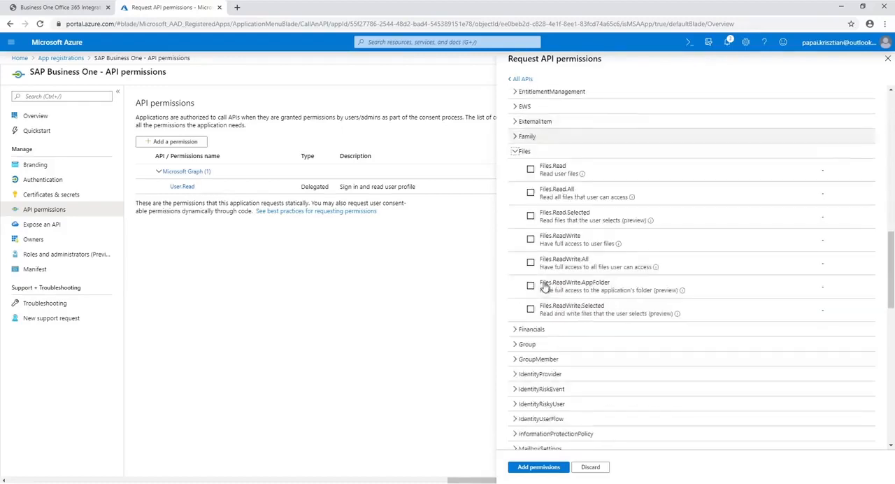
click(531, 168)
click(531, 192)
click(530, 215)
click(530, 238)
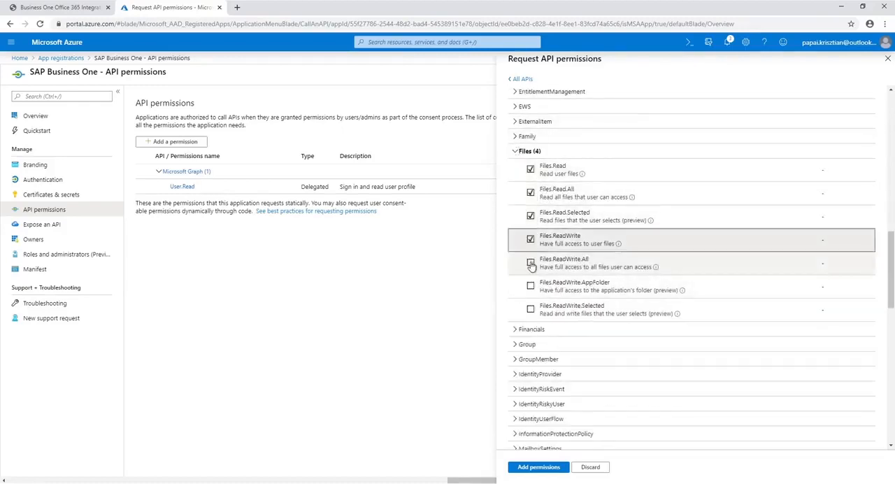
click(530, 262)
click(530, 285)
click(530, 309)
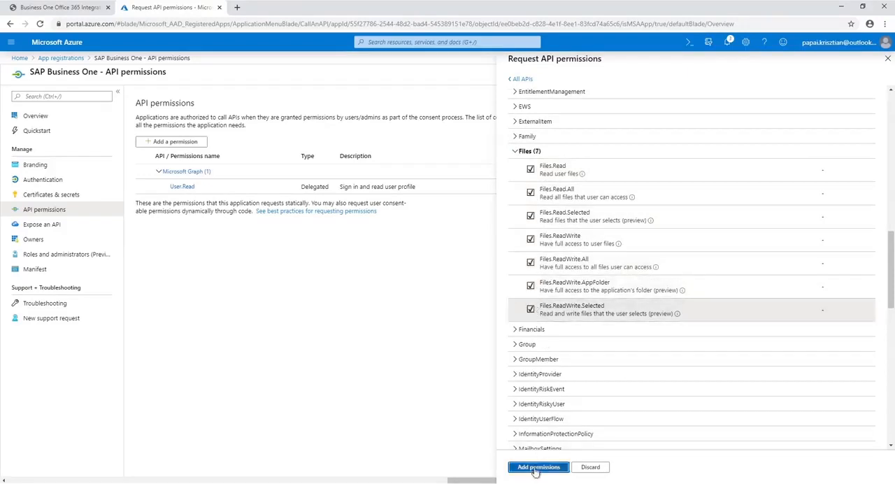
click(537, 468)
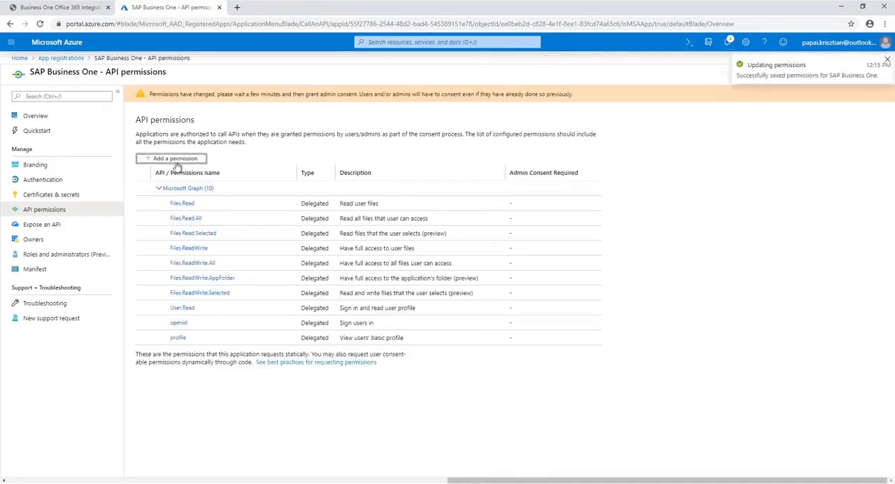
Switch to the SAP Business One Application Settings and bind the Microsoft Office 365 account, choosing the existing Microsoft account and proceeding through the app consent request
click(76, 10)
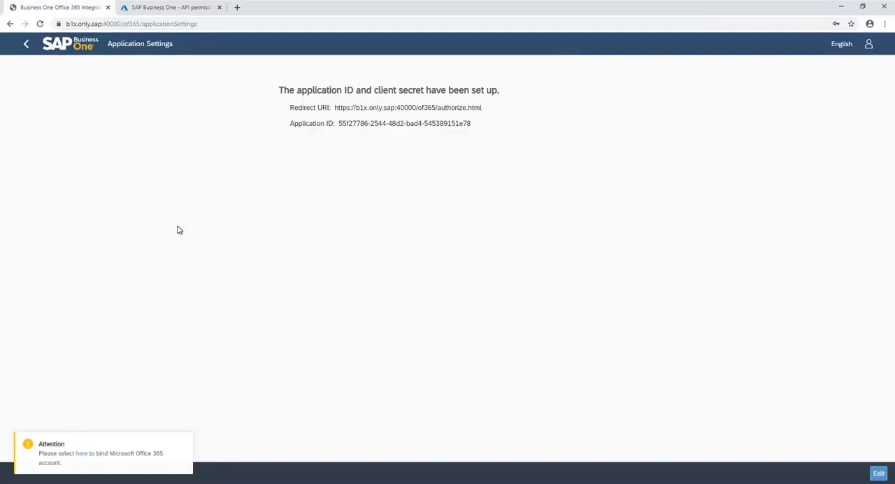
click(81, 453)
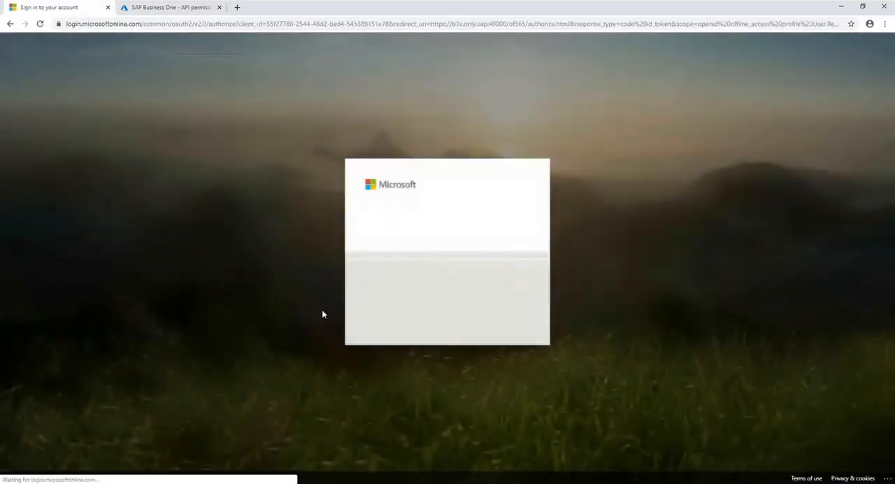
click(411, 274)
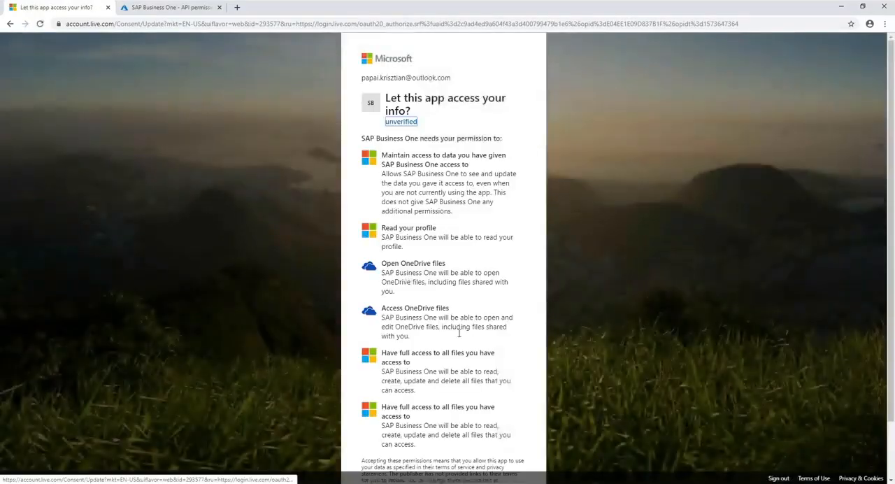
scroll(459, 334, down, 2)
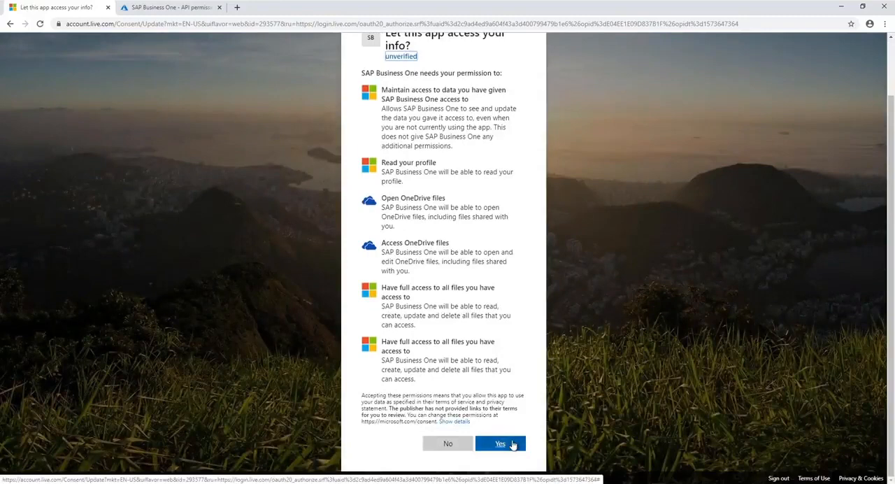